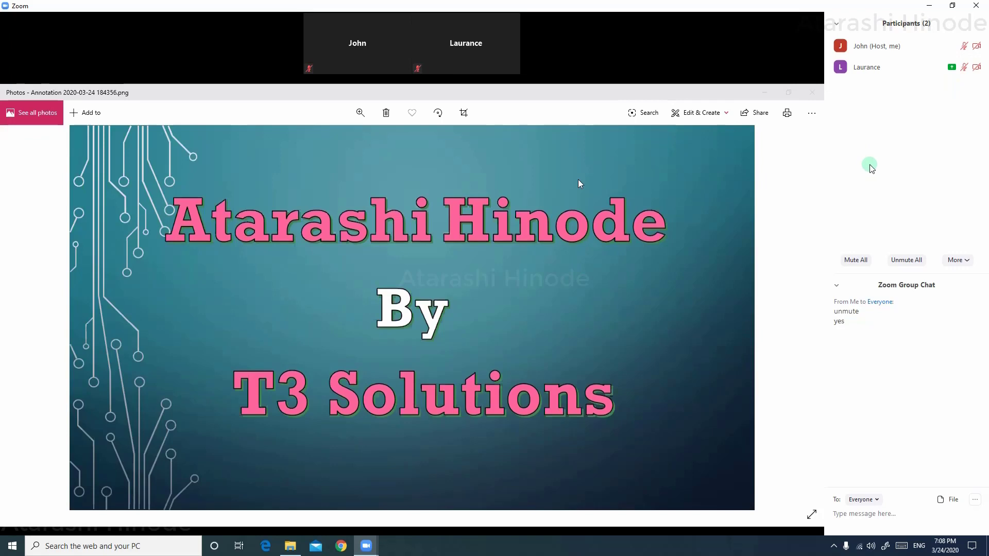
Rename the second participant to their full name through More > Rename in Participants
mouse_move(474, 56)
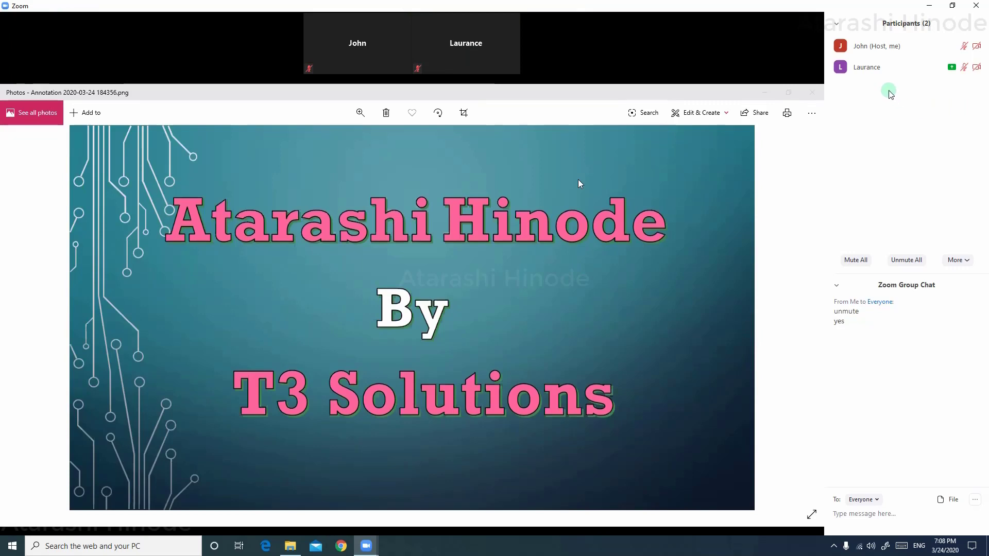
mouse_move(873, 73)
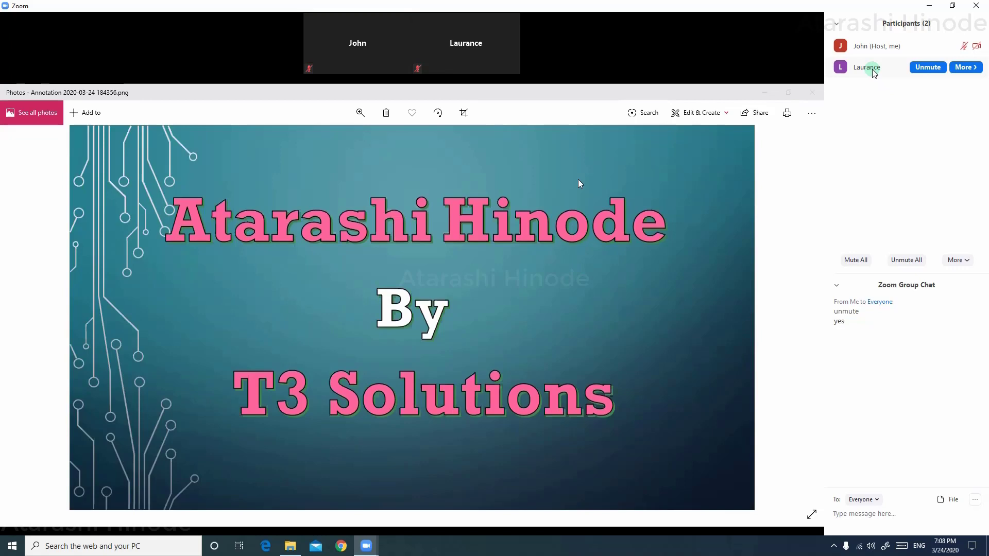
left_click(961, 67)
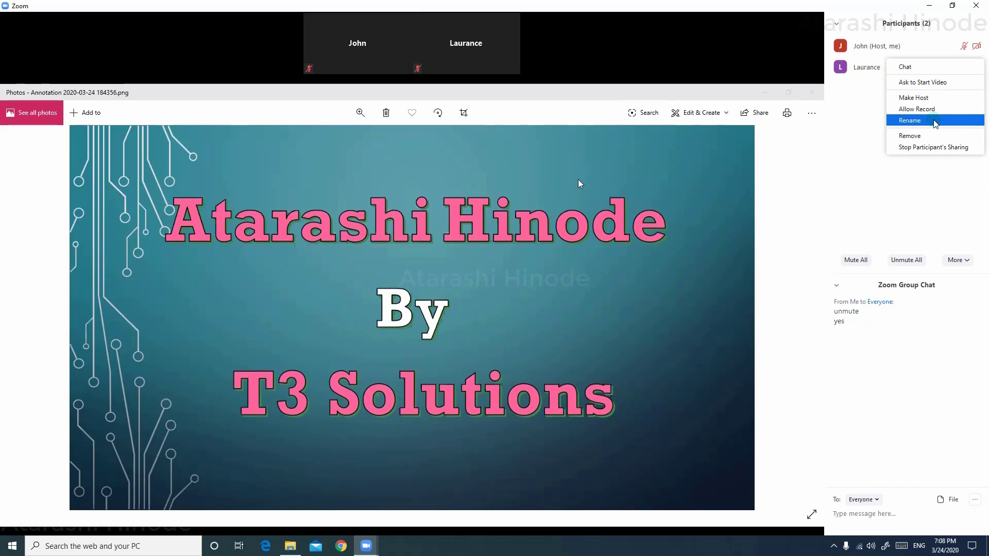
left_click(934, 121)
left_click(517, 304)
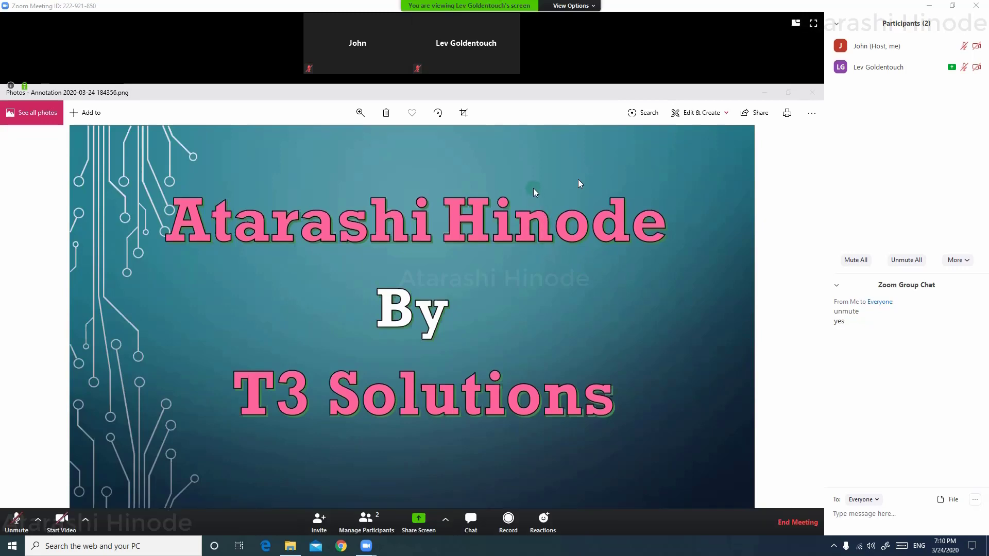
Stop the other participant's screen share from the View Options menu
left_click(588, 5)
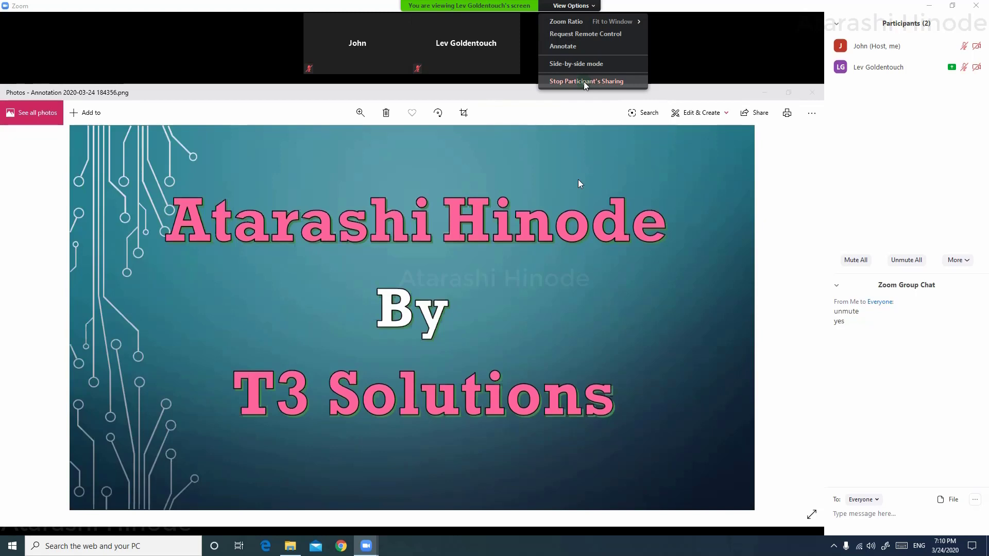
left_click(584, 82)
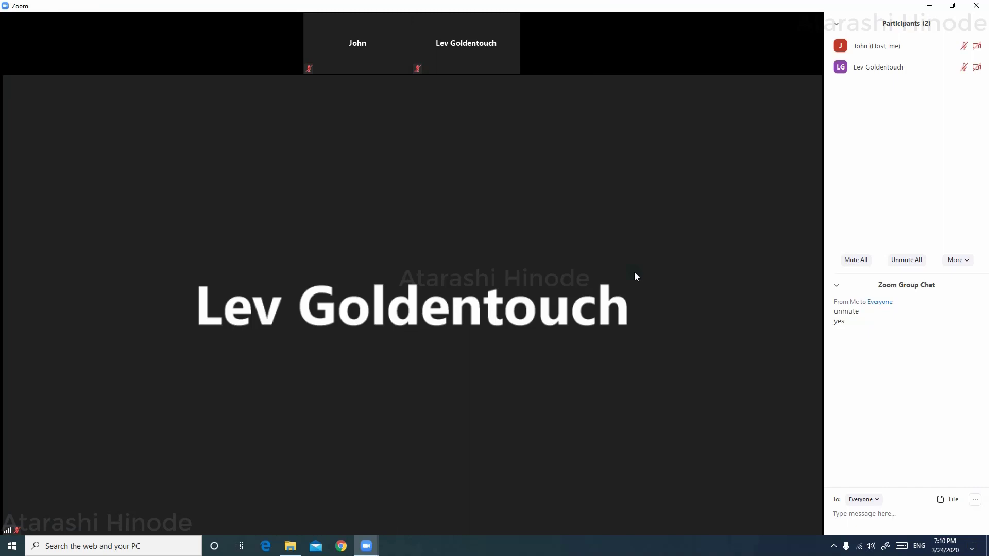
mouse_move(521, 448)
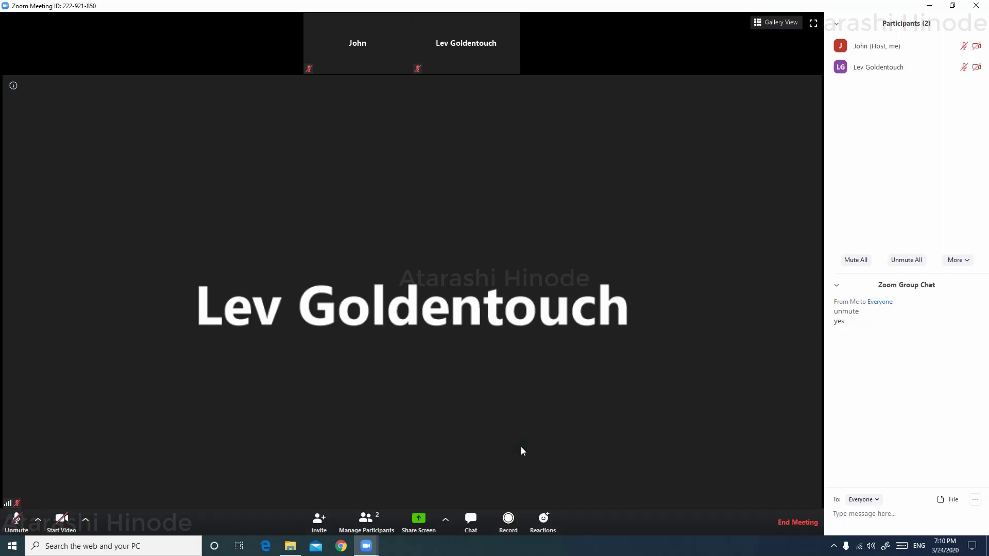
Set Advanced Sharing Options so Who can share is Only Host
left_click(445, 520)
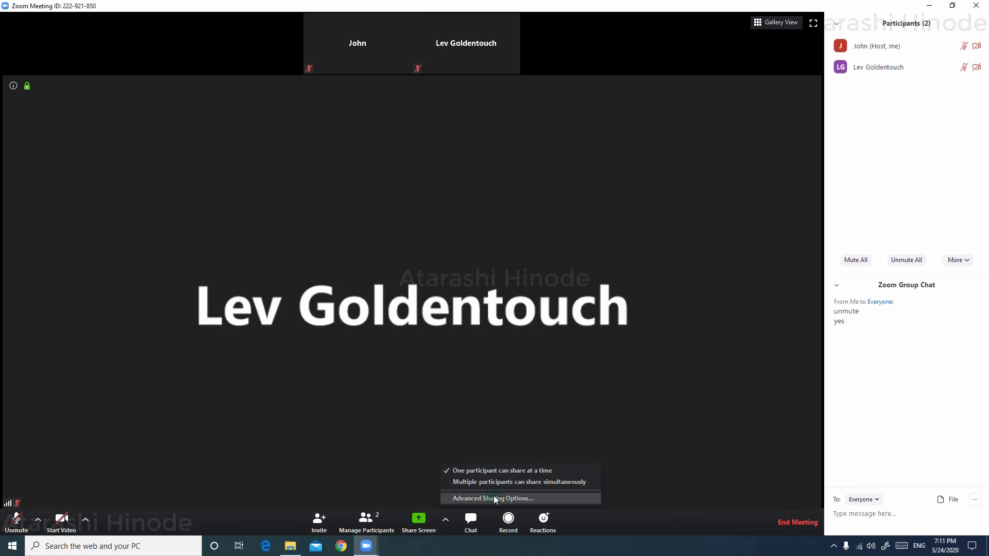
left_click(522, 497)
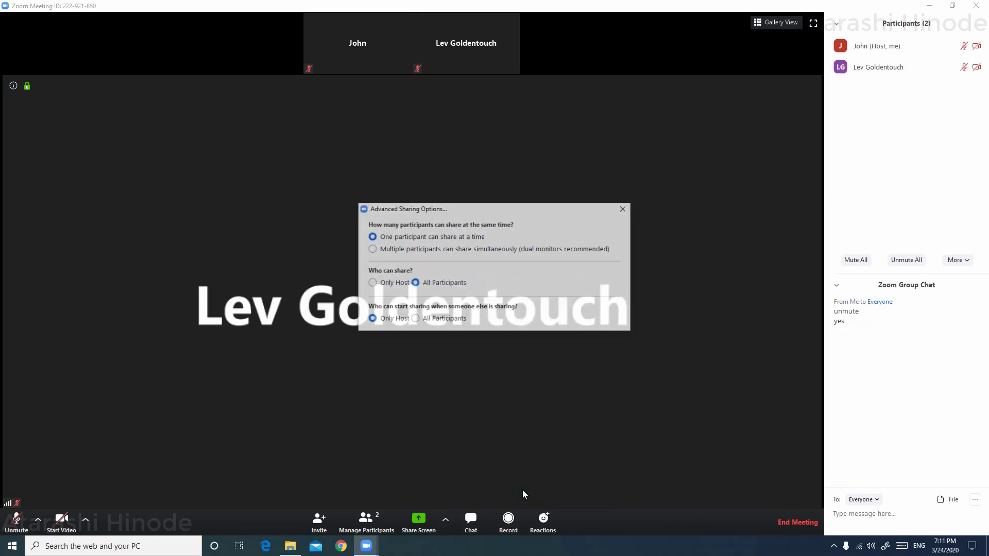
left_click(496, 273)
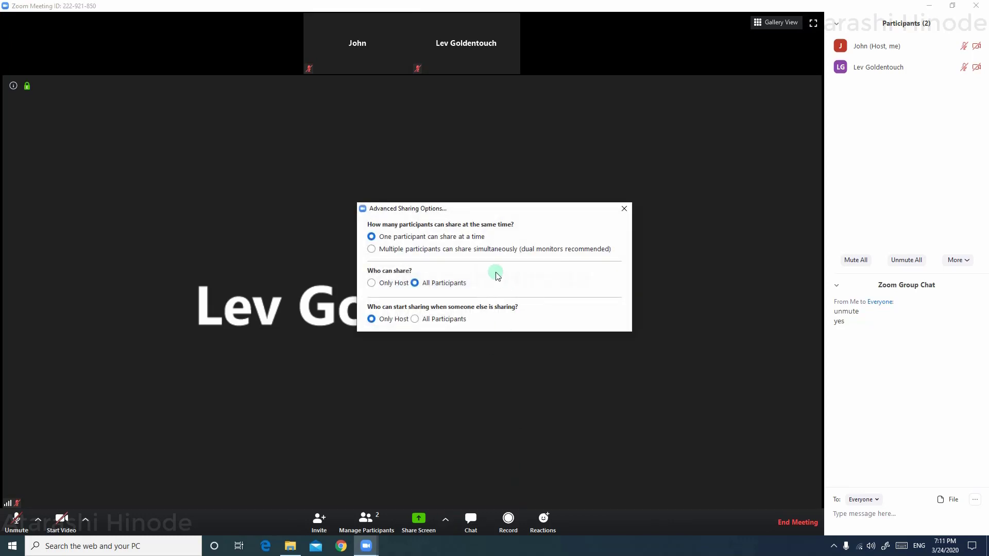
left_click(372, 283)
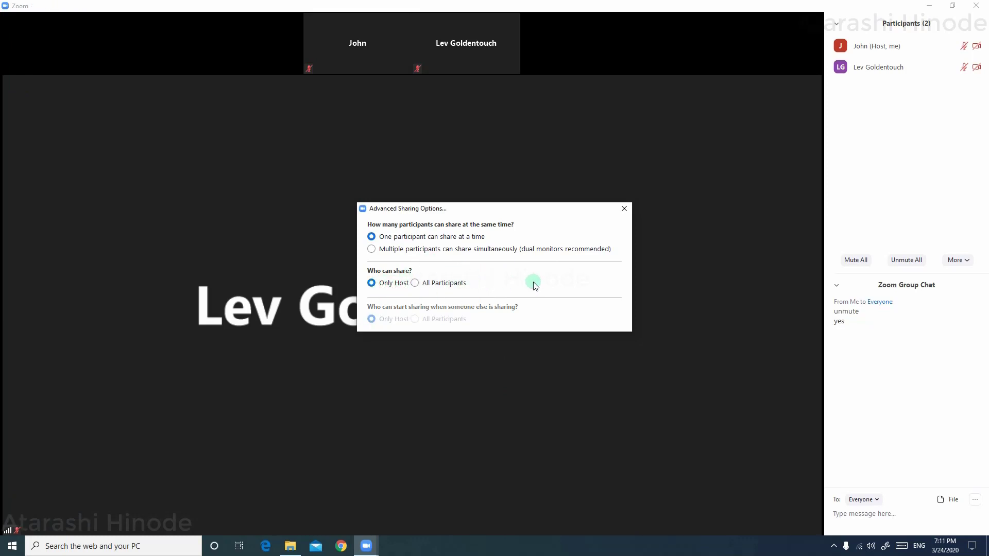
left_click(624, 209)
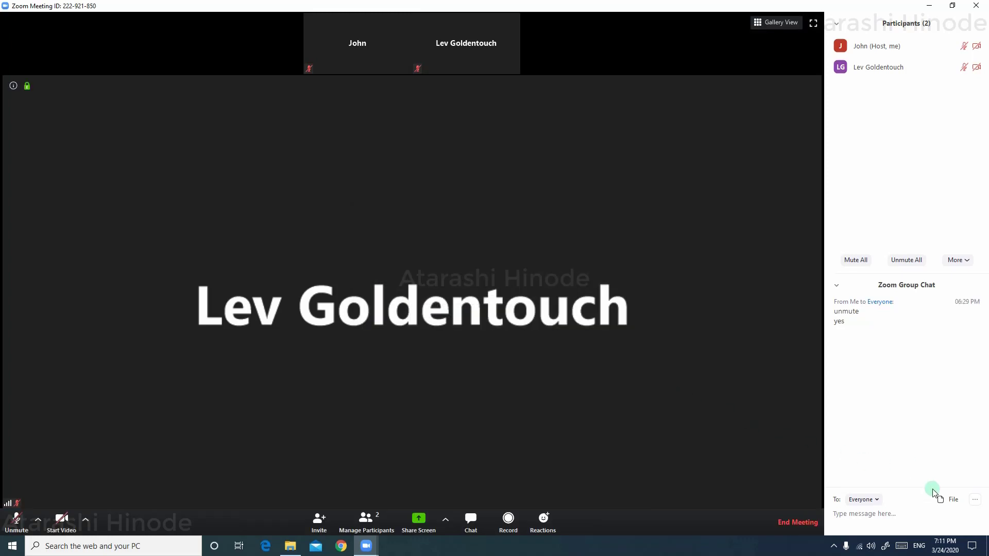
Set the chat's Participant Can Chat With option to Host Only
left_click(976, 504)
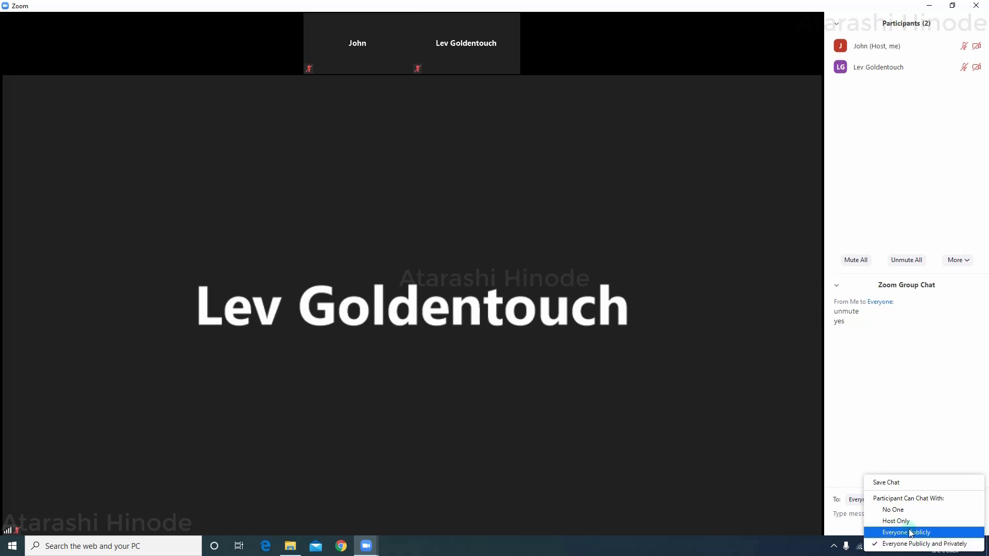
left_click(904, 510)
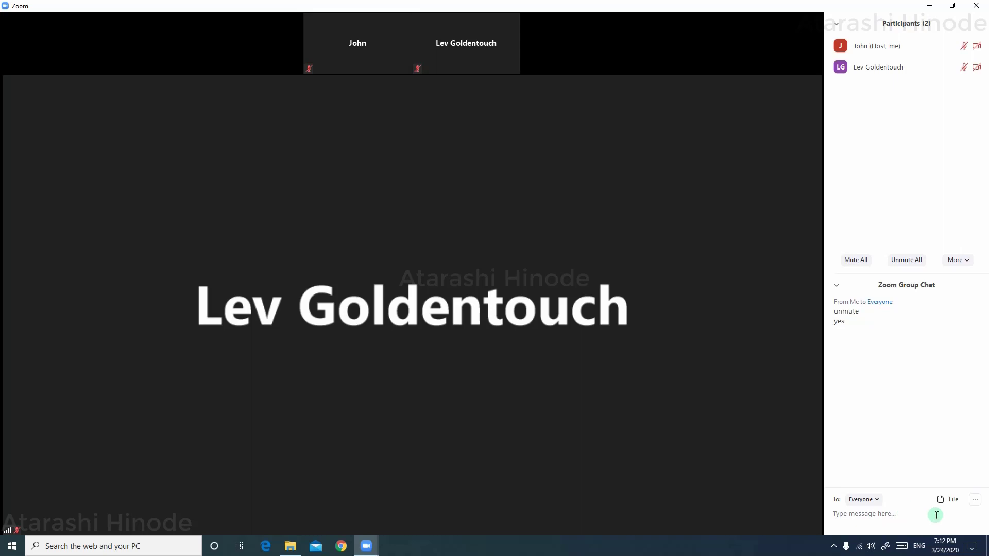
left_click(968, 503)
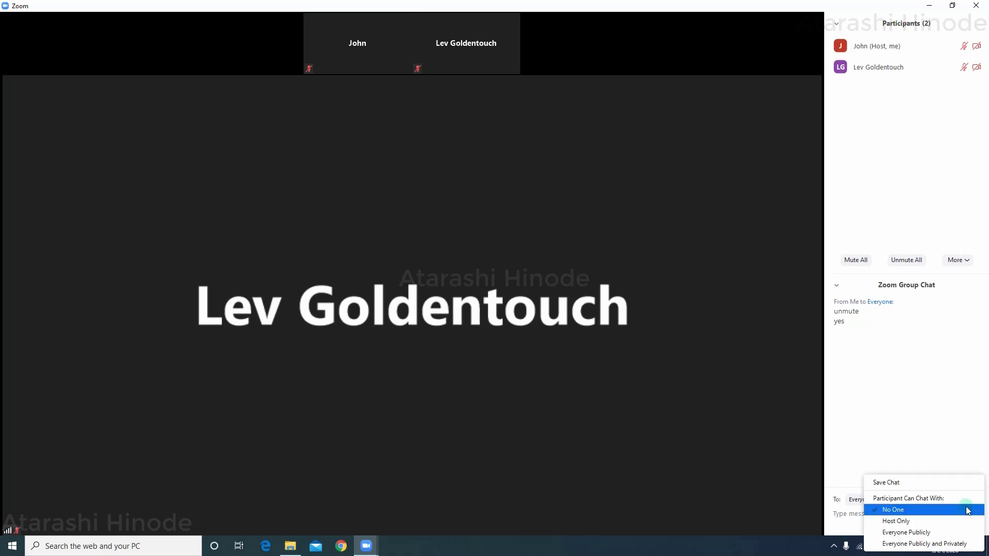
left_click(940, 520)
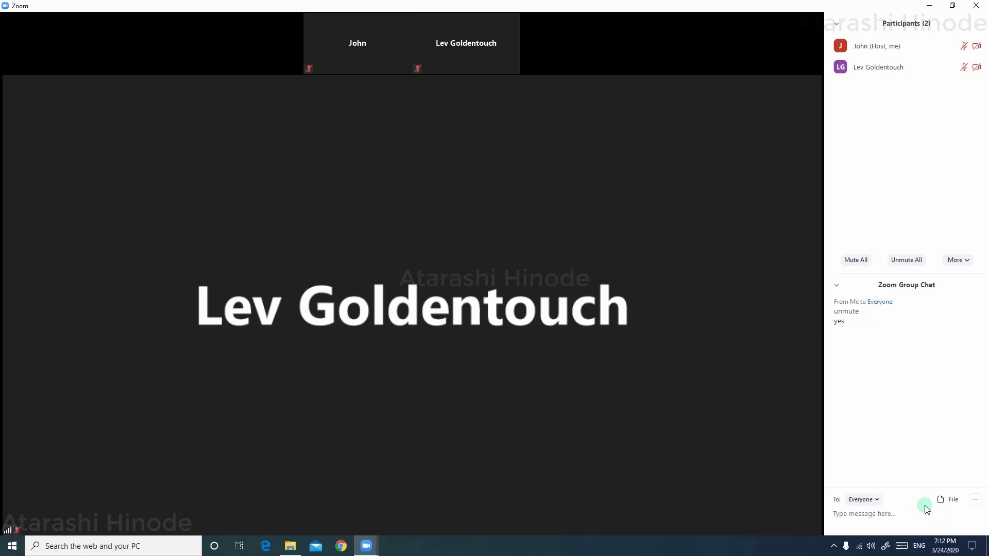
mouse_move(590, 249)
Turn on Mute Participants on Entry and confirm it
left_click(962, 263)
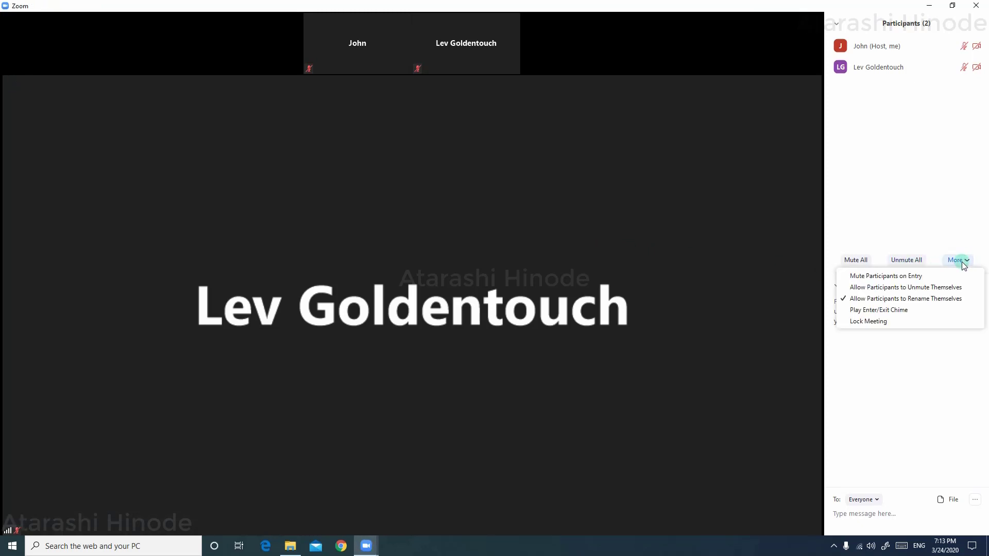
left_click(906, 279)
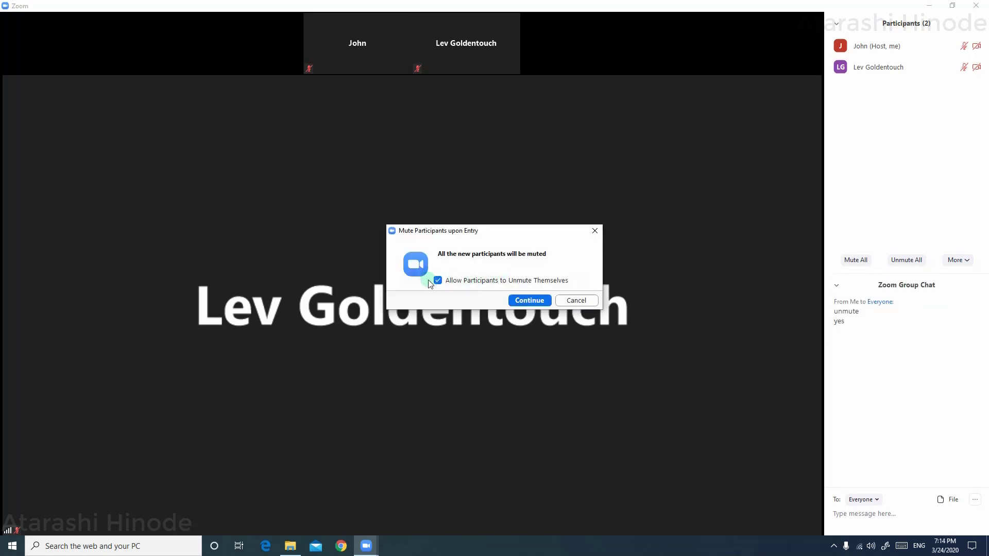
left_click(529, 300)
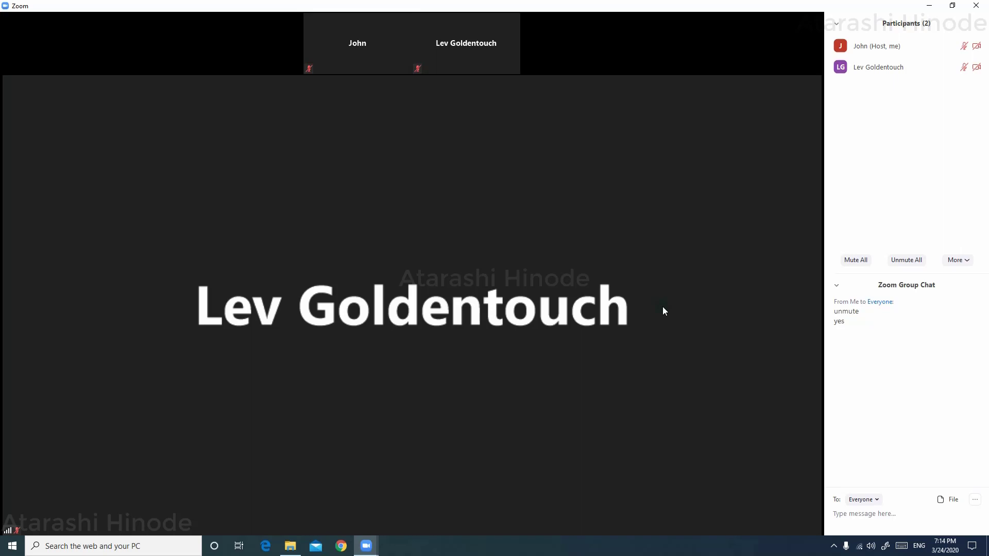
Lock the meeting against new attendees
left_click(958, 262)
left_click(881, 322)
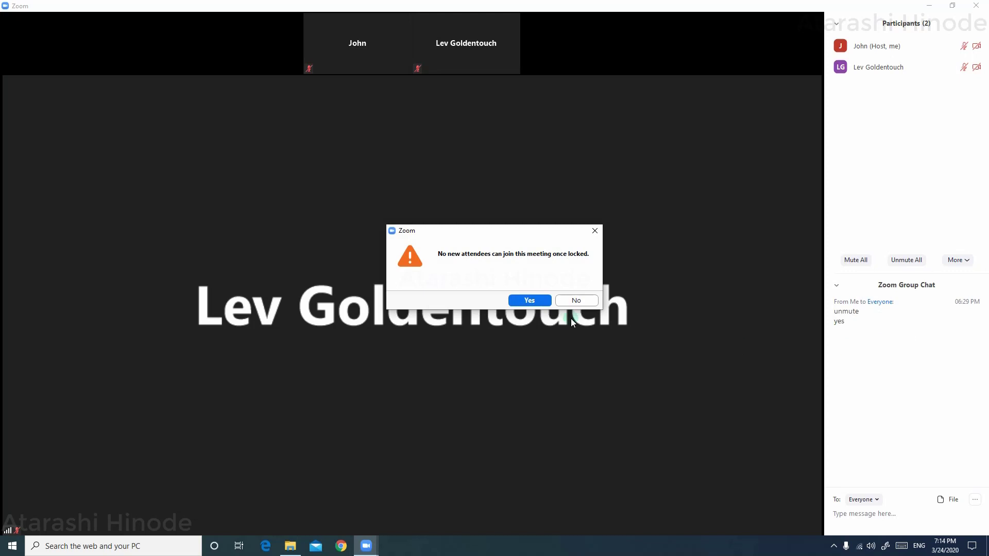
left_click(537, 303)
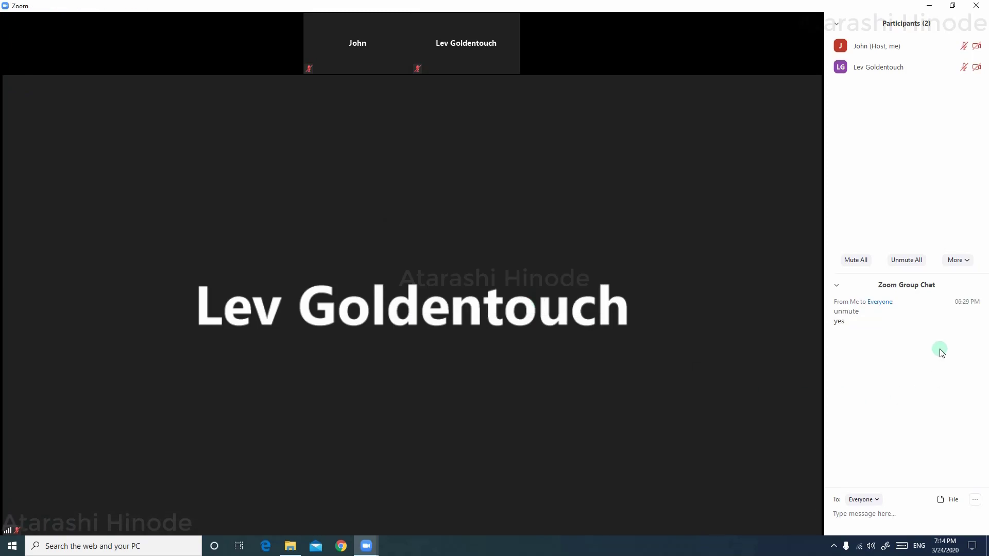
mouse_move(561, 237)
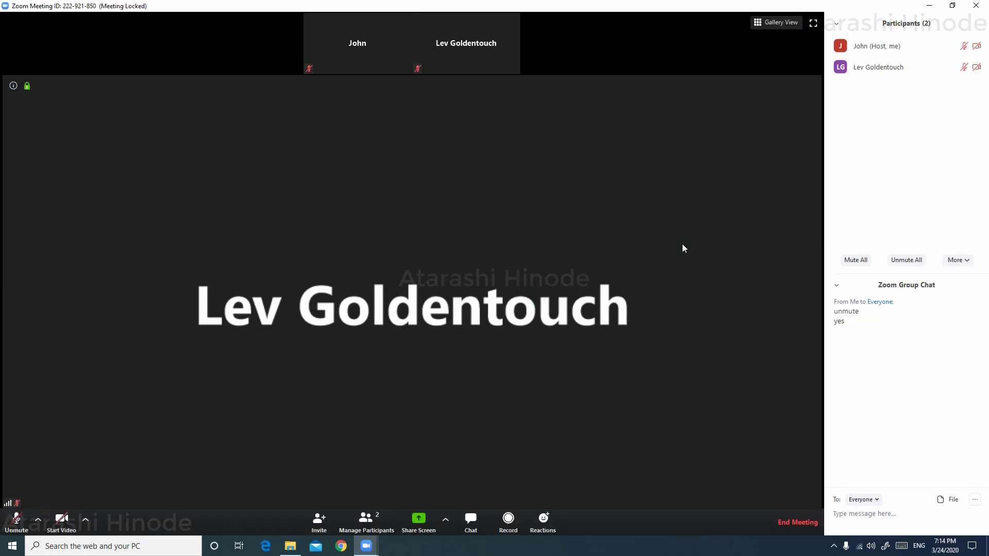
Unlock the meeting again
left_click(956, 260)
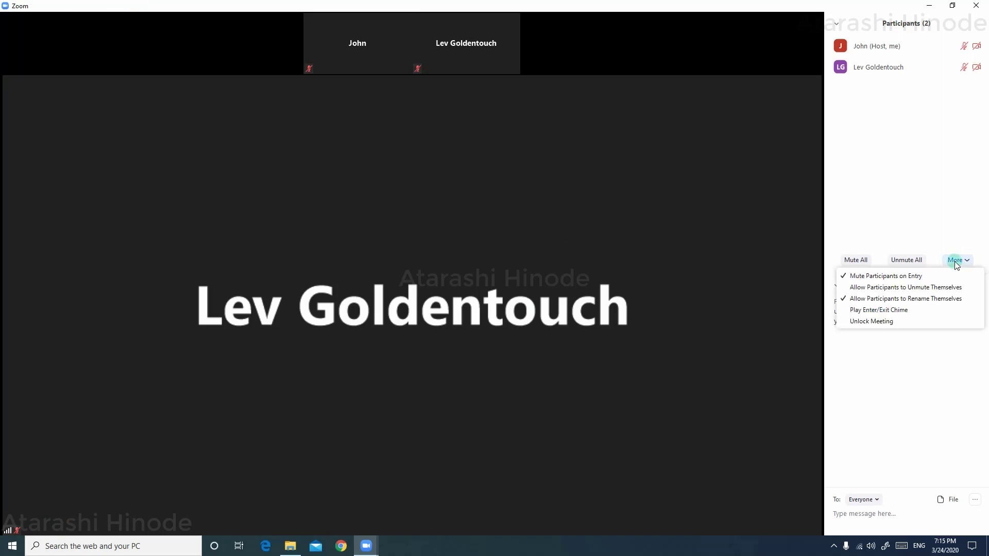
left_click(890, 321)
left_click(515, 297)
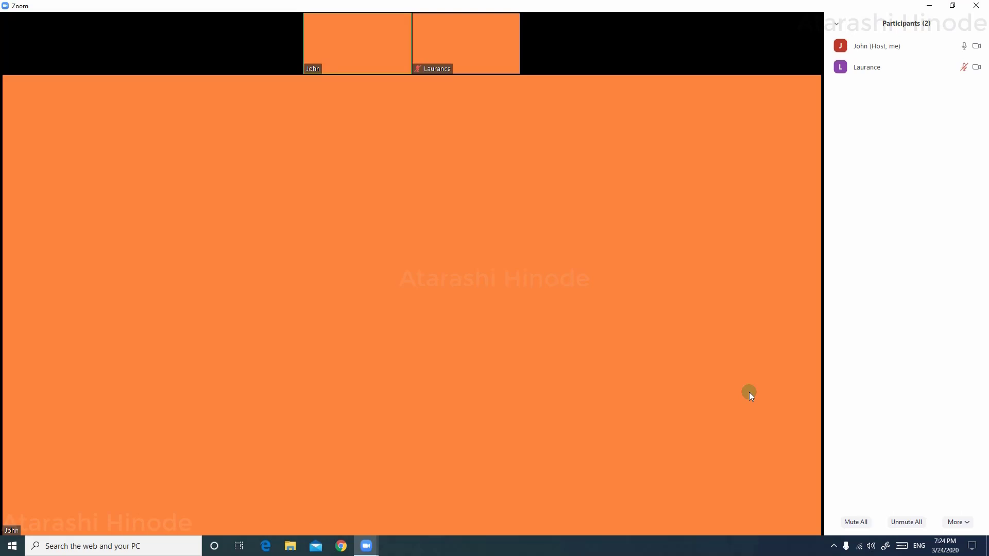
Mute your own microphone with Alt+A and begin sharing a whiteboard
key("alt+a")
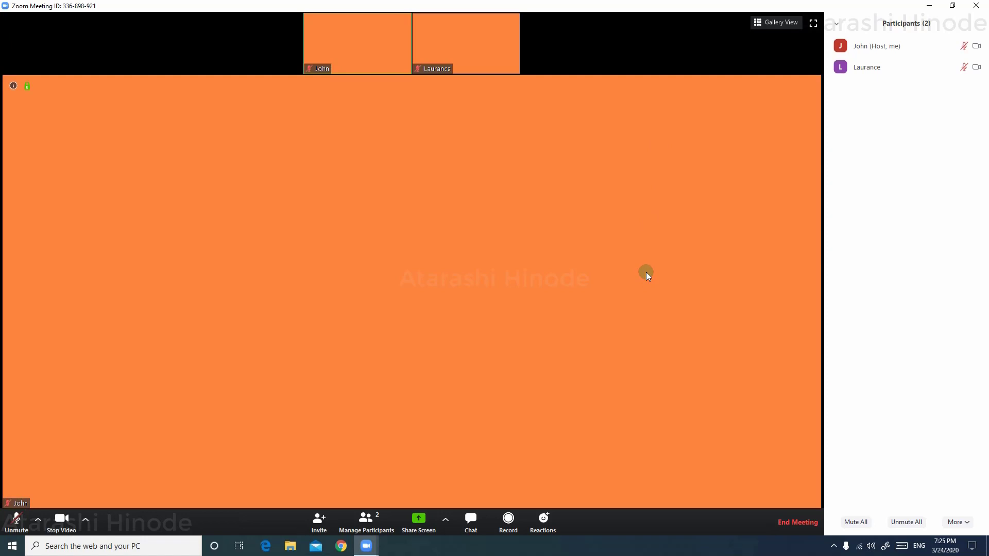
left_click(425, 515)
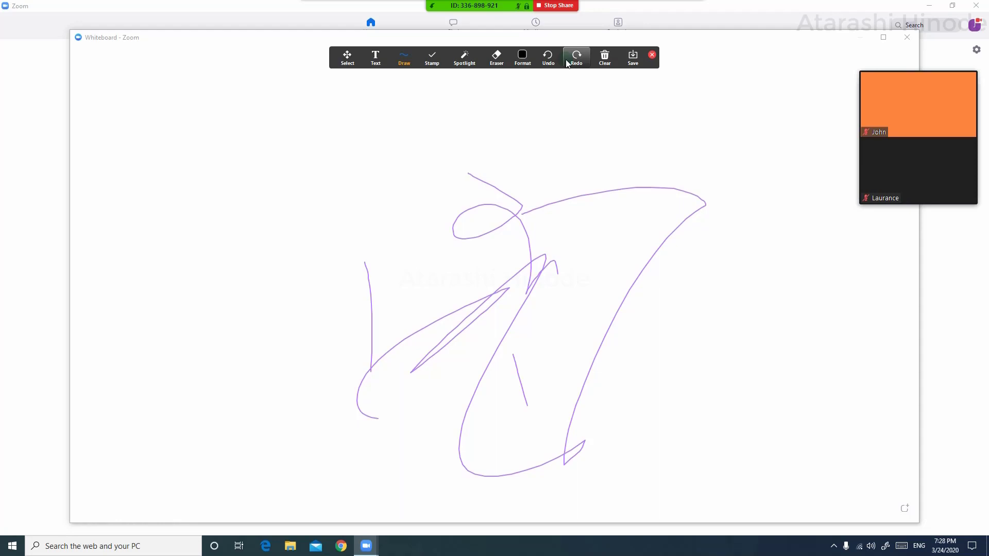
Disable participants annotation on the shared whiteboard from the More menu
left_click(689, 14)
left_click(300, 48)
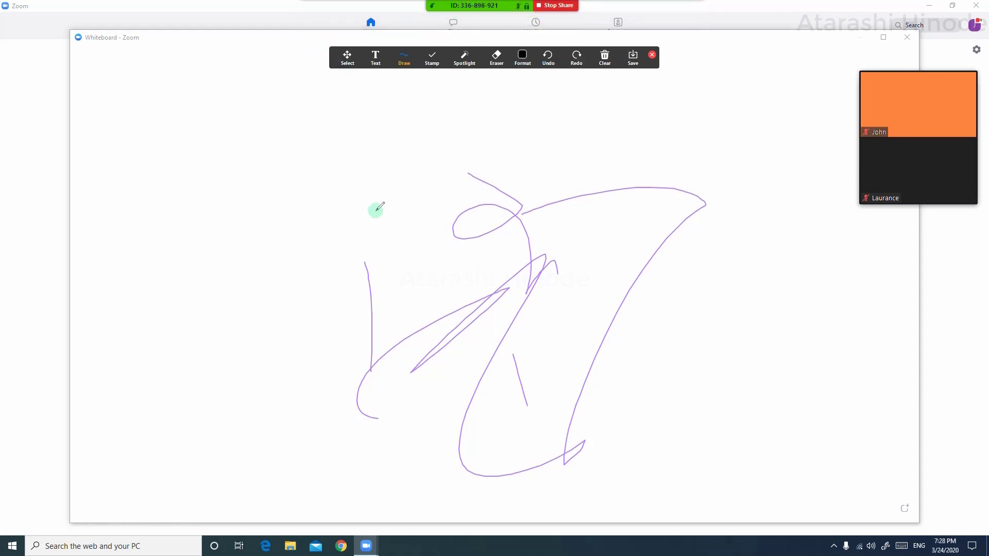
mouse_move(620, 5)
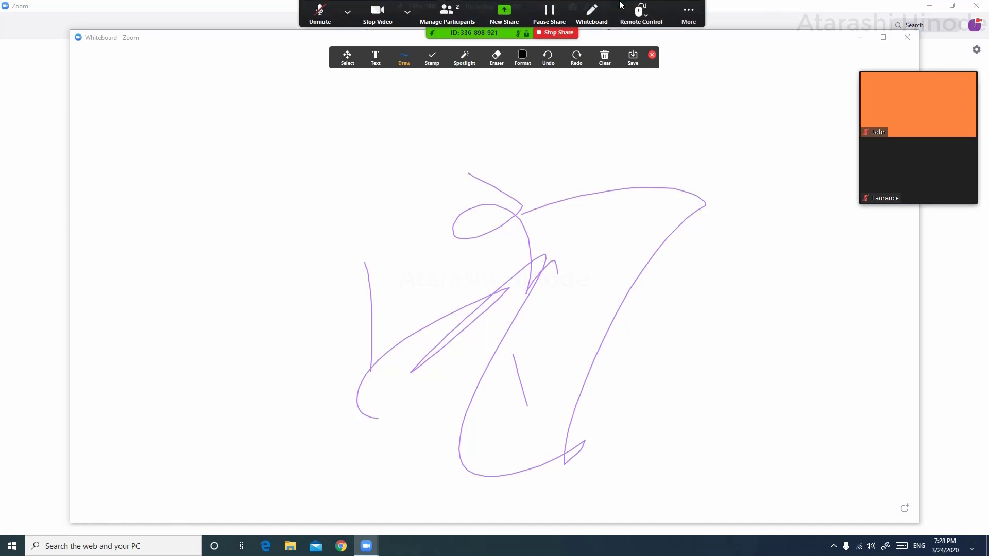
left_click(689, 13)
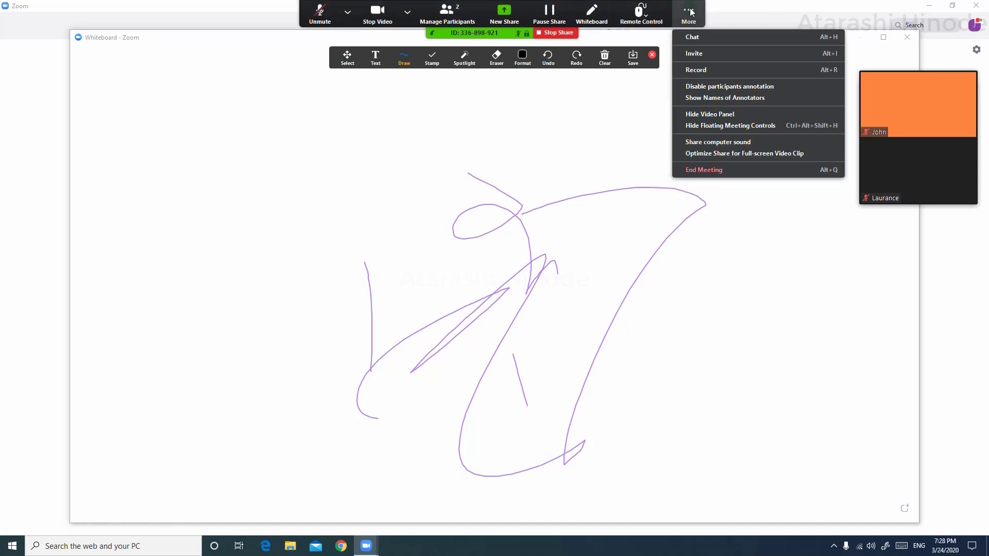
left_click(733, 87)
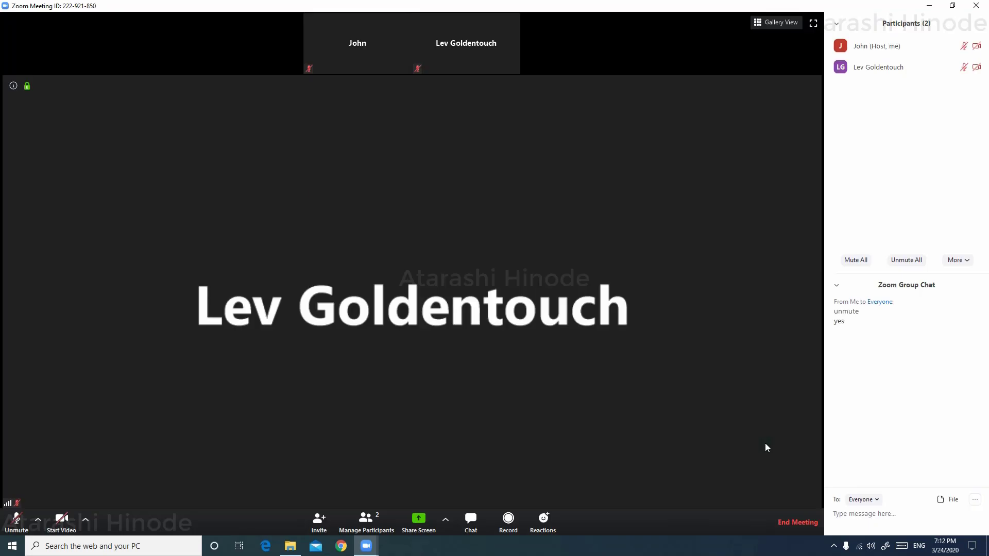
Check the invitation, end the meeting for all, and start scheduling a new meeting
left_click(319, 521)
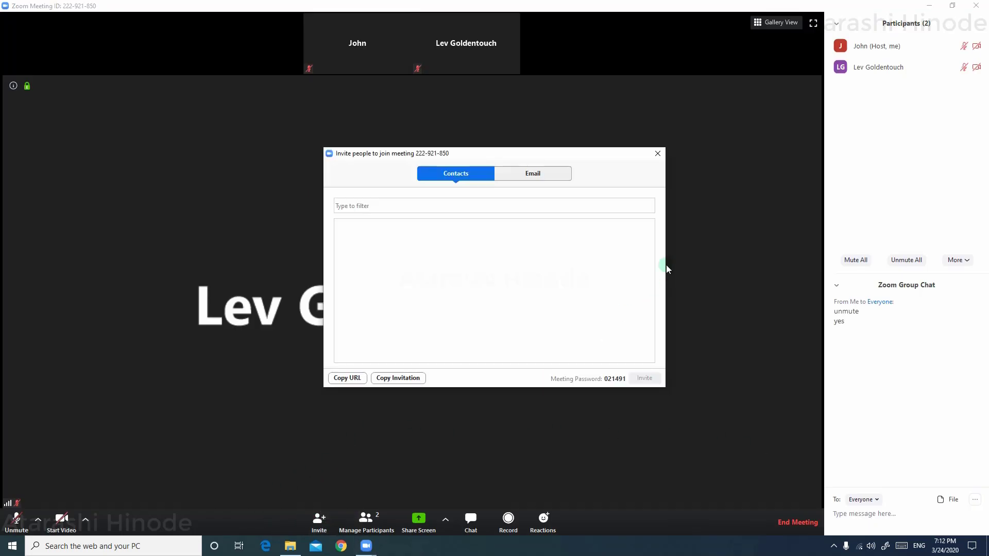
left_click(657, 153)
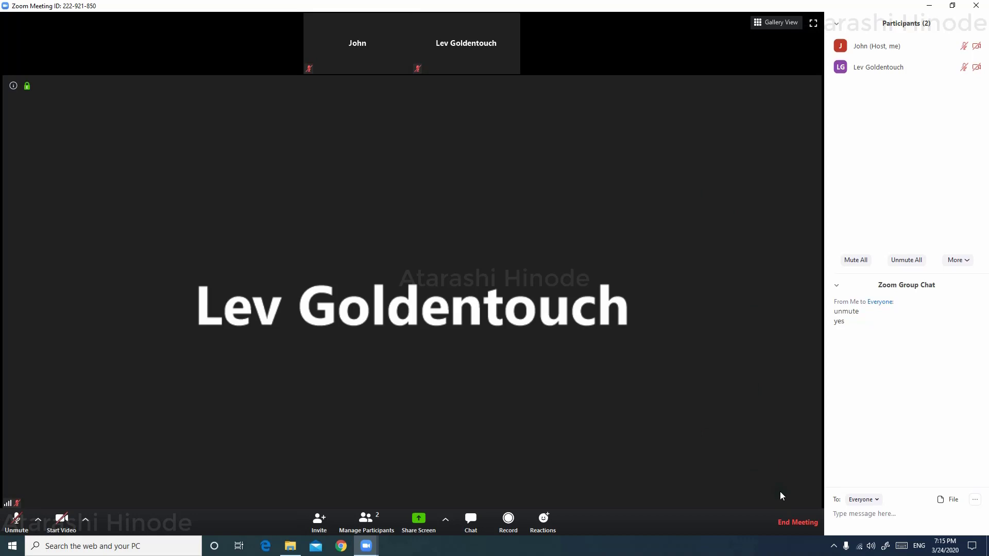
left_click(793, 520)
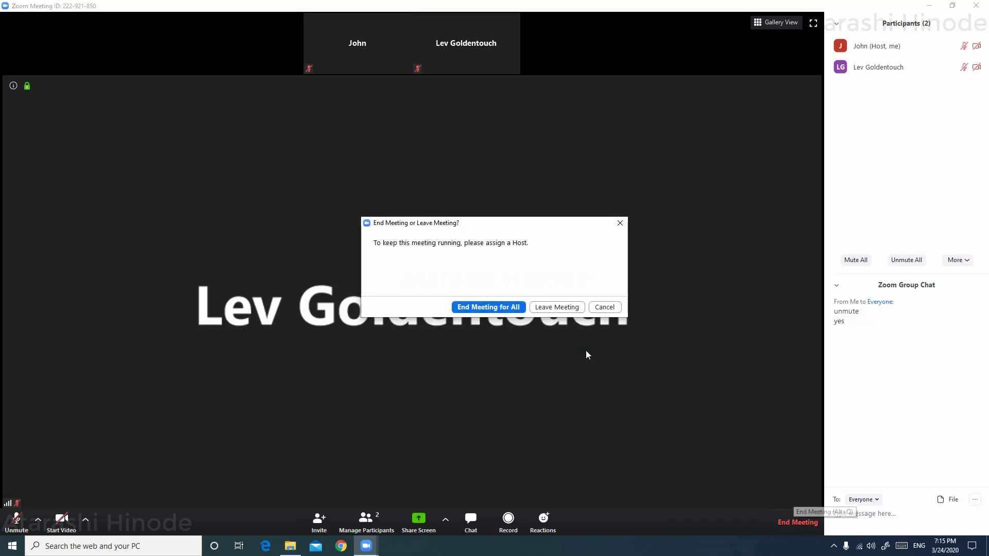
left_click(488, 307)
left_click(340, 312)
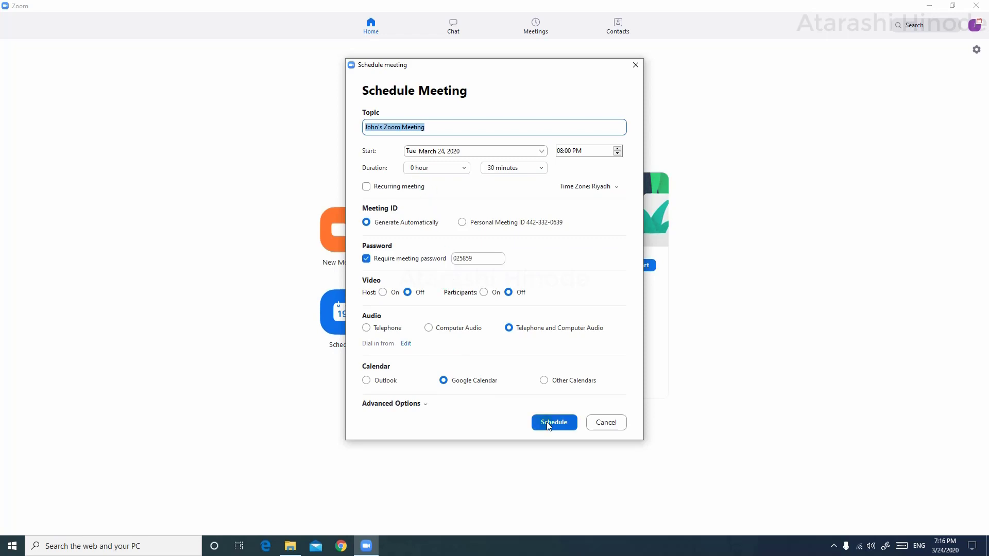
Schedule the meeting with Require meeting password and Google Calendar selected
left_click(548, 423)
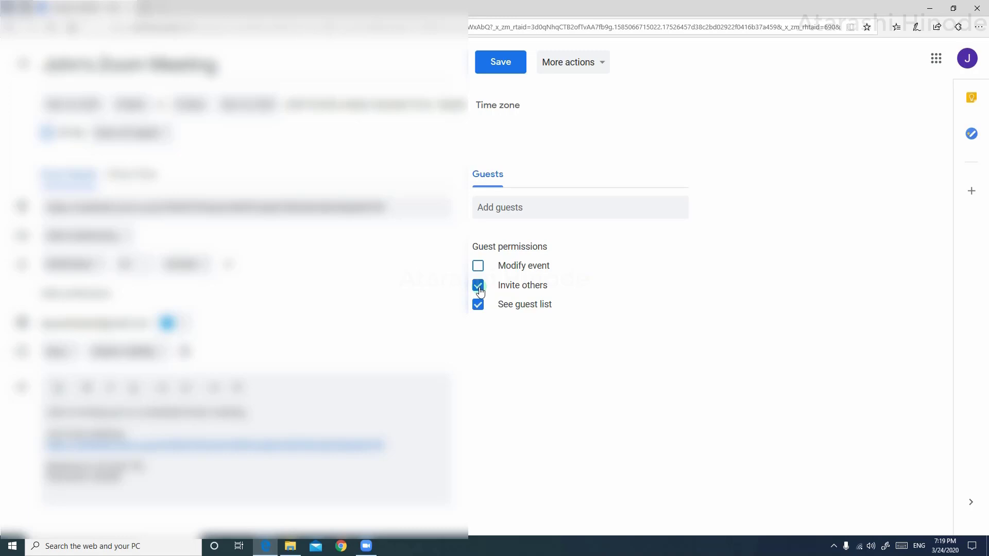
Clear the Invite others and See guest list guest permissions, then save the event
left_click(479, 287)
left_click(479, 306)
left_click(509, 63)
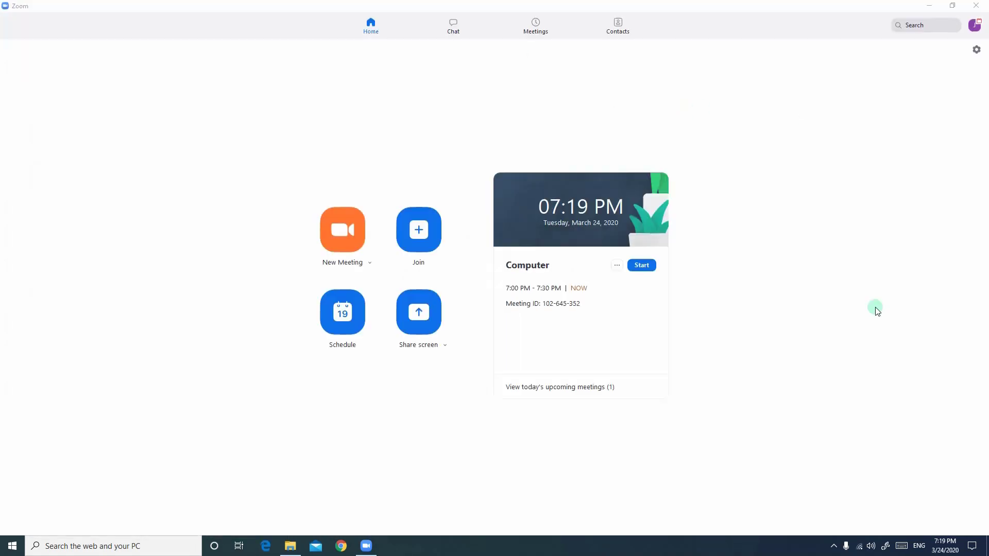